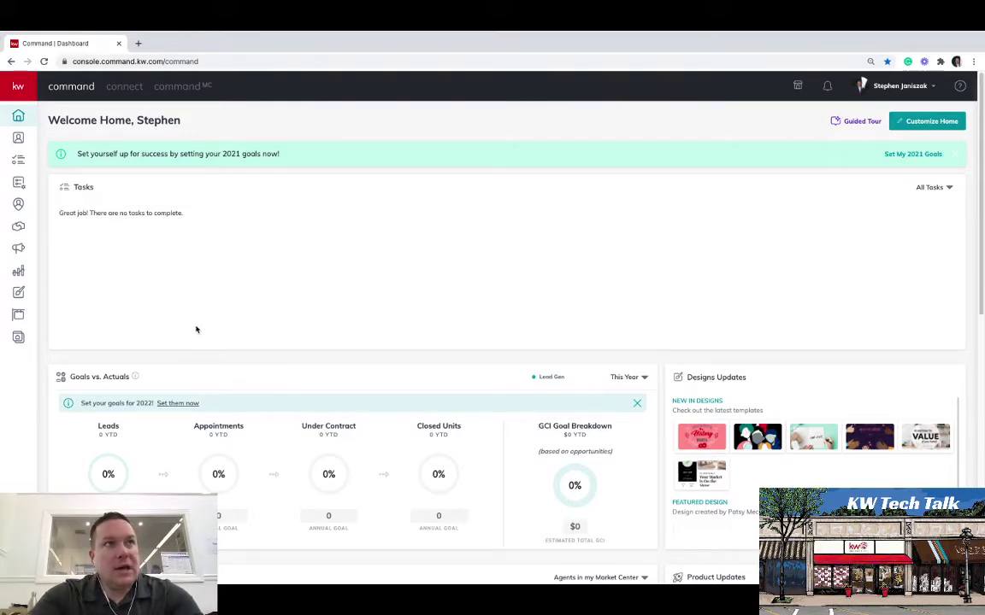
# Step: Open the site configuration guide from the Consumer area and acknowledge the compliance reminder
pyautogui.moveTo(17, 119)
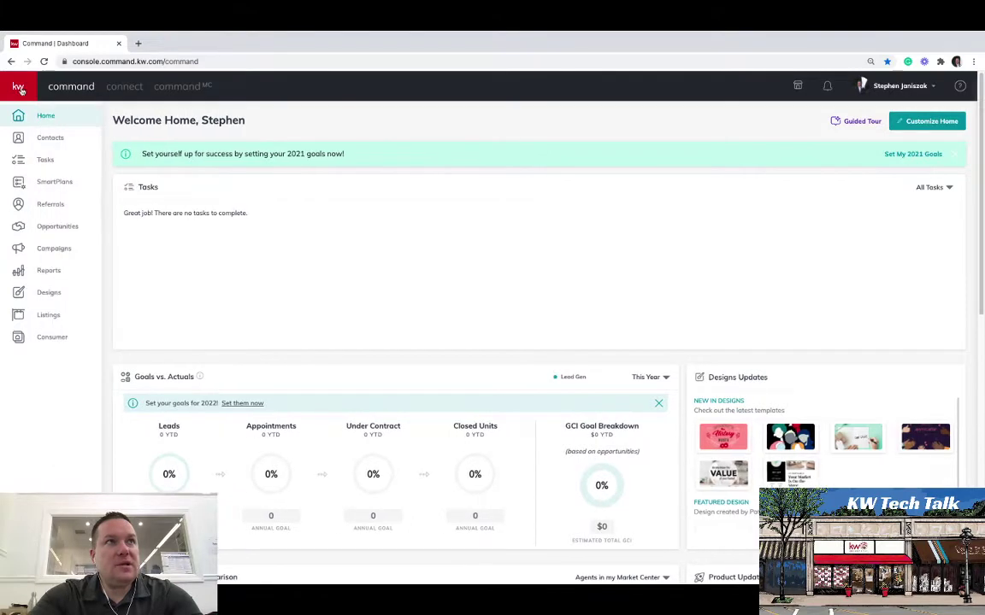
pyautogui.click(56, 339)
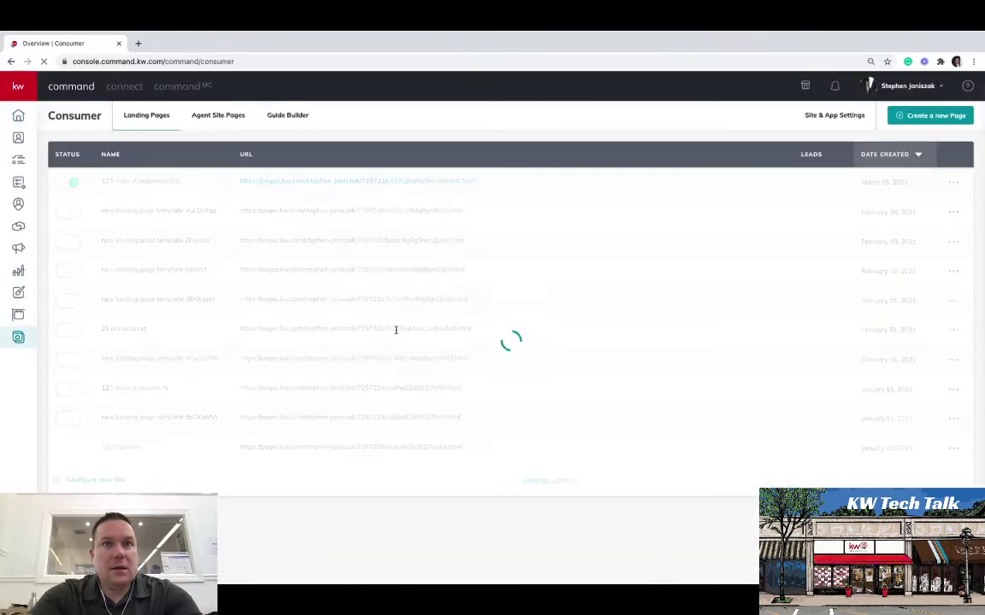
pyautogui.click(91, 481)
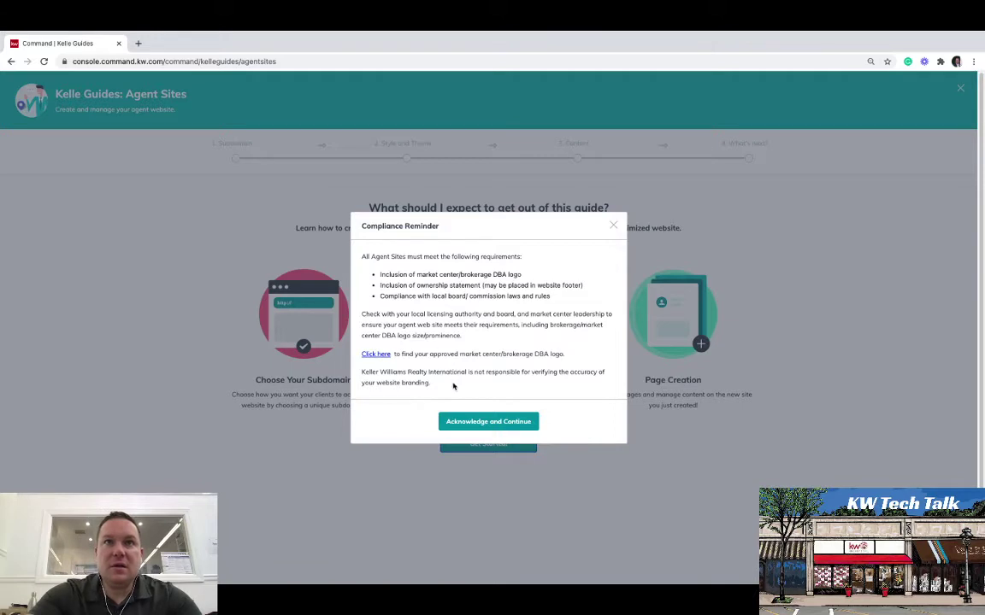
pyautogui.click(491, 426)
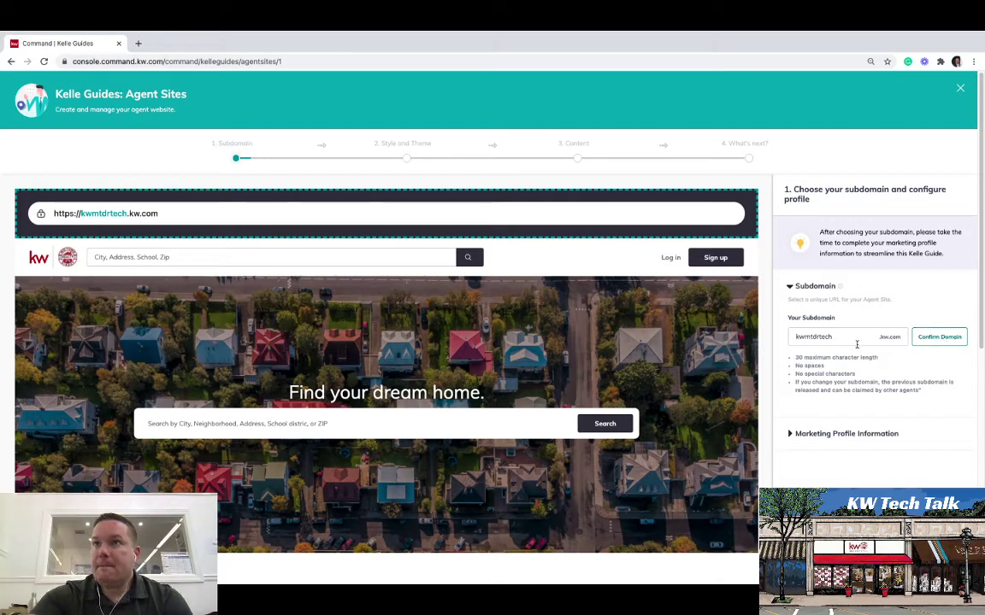
# Step: Confirm kwmtdrtech as the agent site's subdomain and collapse the subdomain settings
pyautogui.click(927, 341)
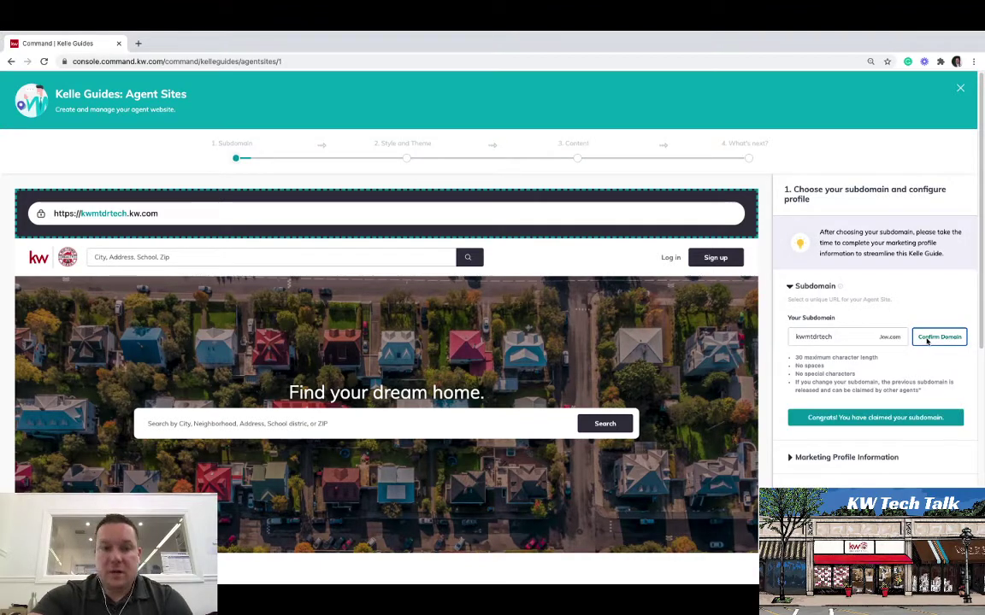
pyautogui.click(790, 289)
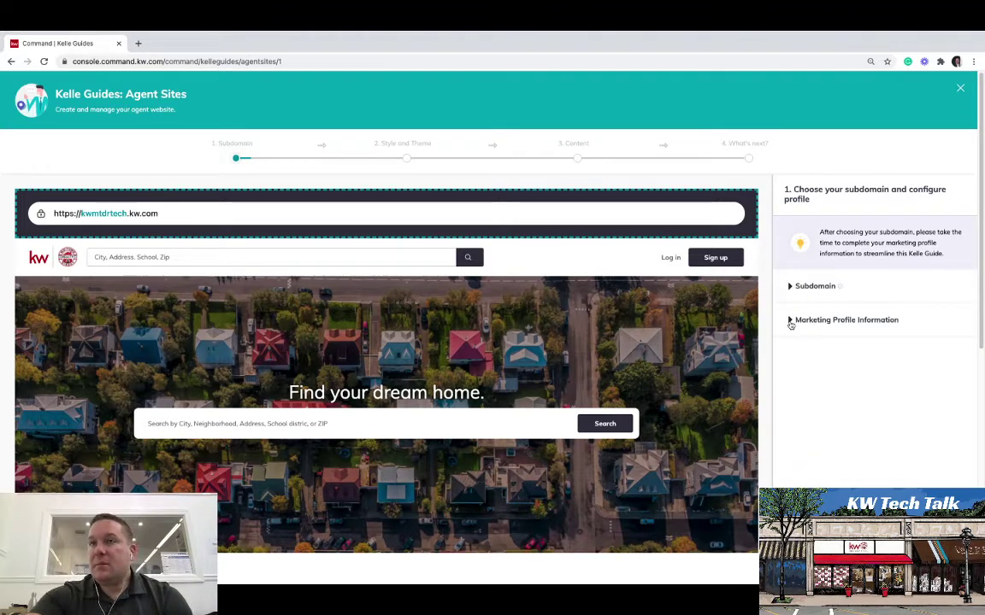
# Step: Review the marketing profile information, including basic information, legal footer, imagery and social media links
pyautogui.click(791, 322)
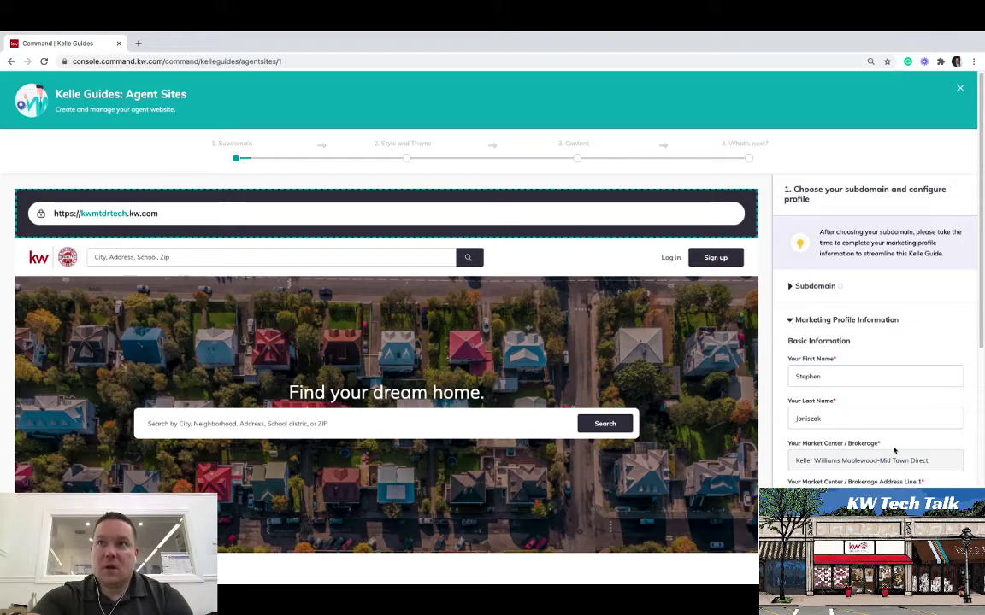
pyautogui.scroll(-3, 894, 450)
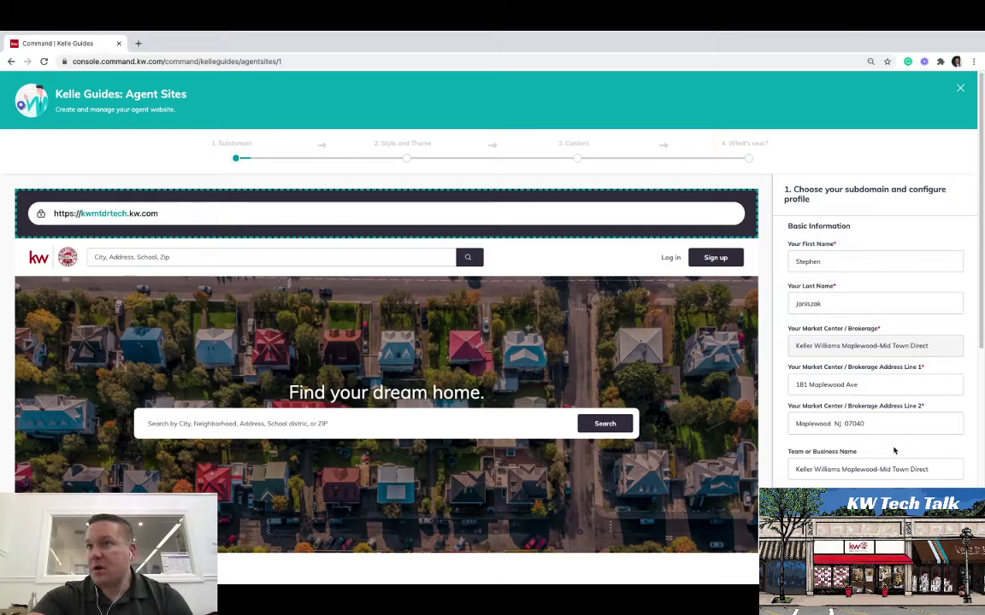
pyautogui.scroll(1, 894, 450)
pyautogui.scroll(-3, 894, 450)
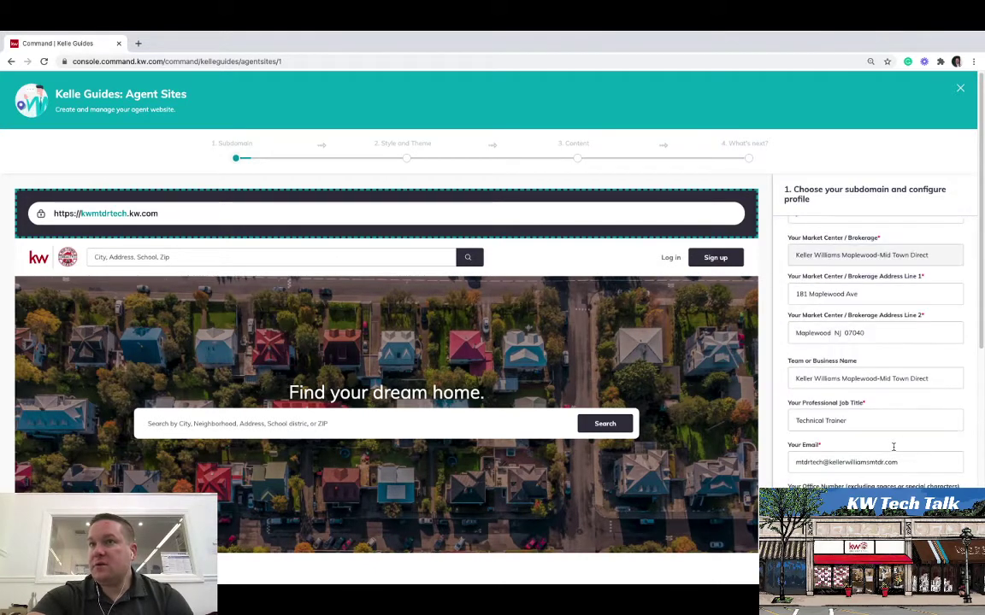
pyautogui.scroll(-2, 899, 394)
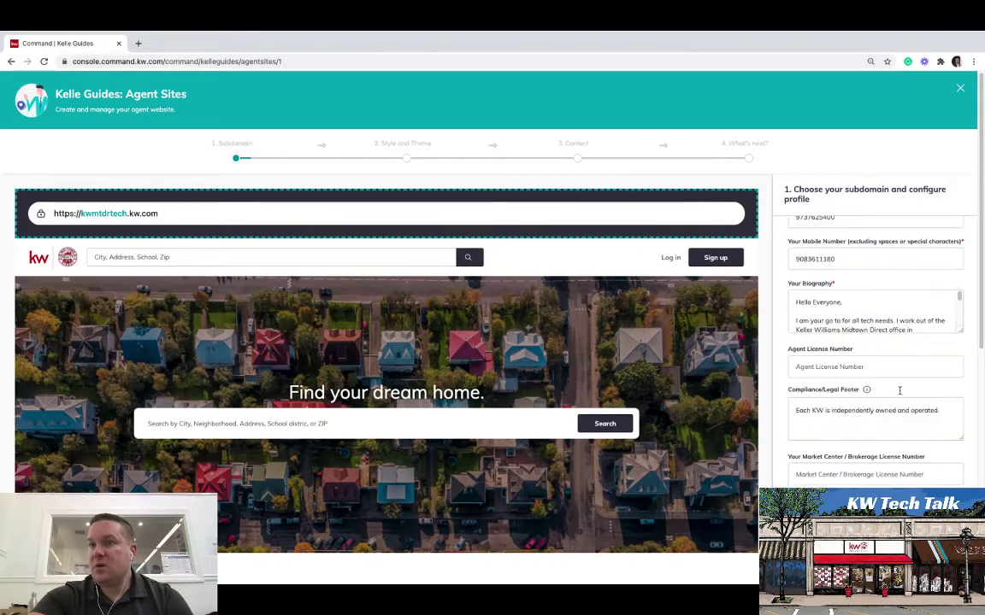
pyautogui.scroll(-1, 900, 394)
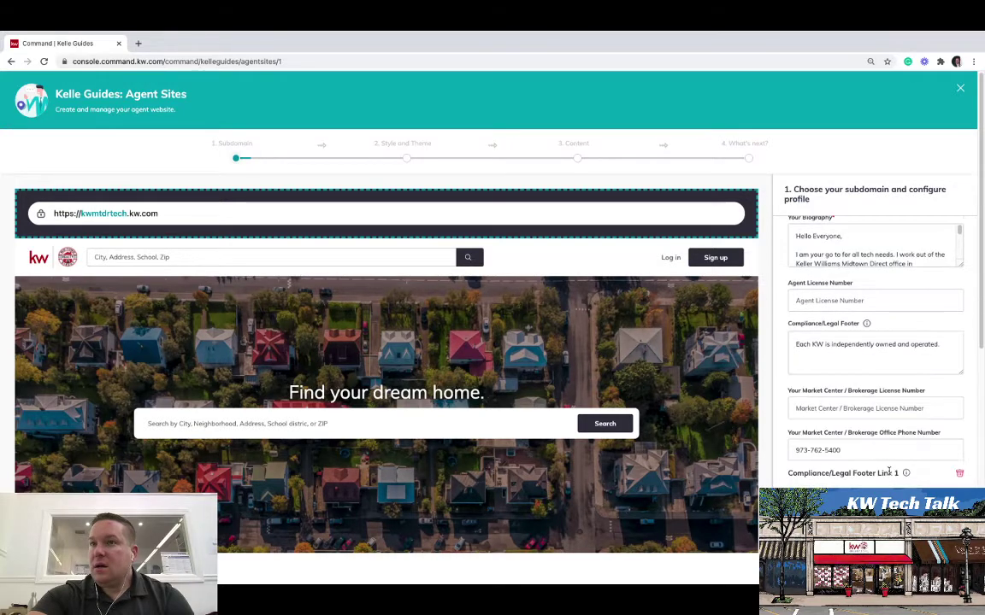
pyautogui.scroll(4, 894, 427)
pyautogui.scroll(3, 888, 471)
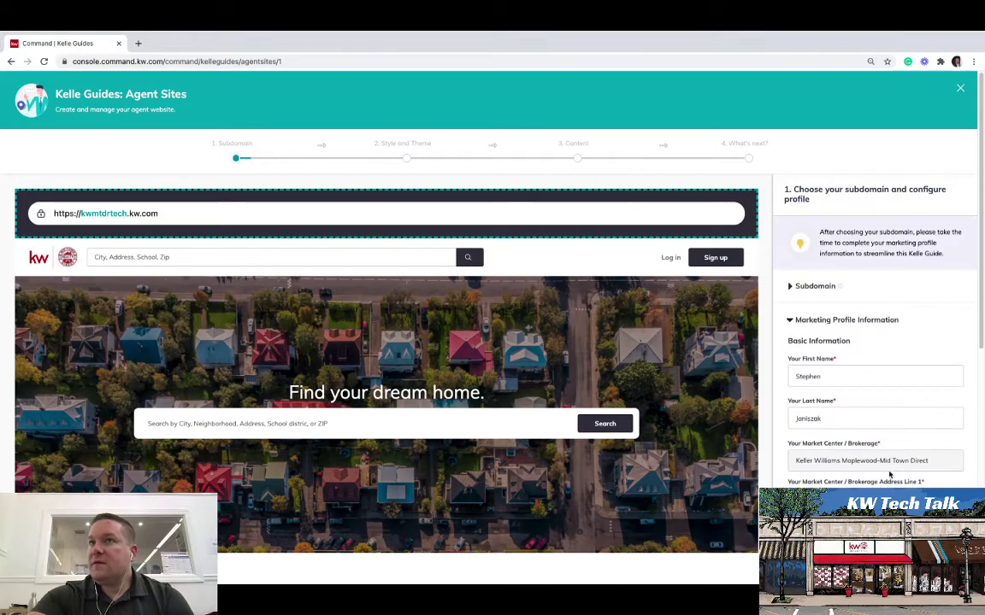
pyautogui.scroll(-1, 888, 471)
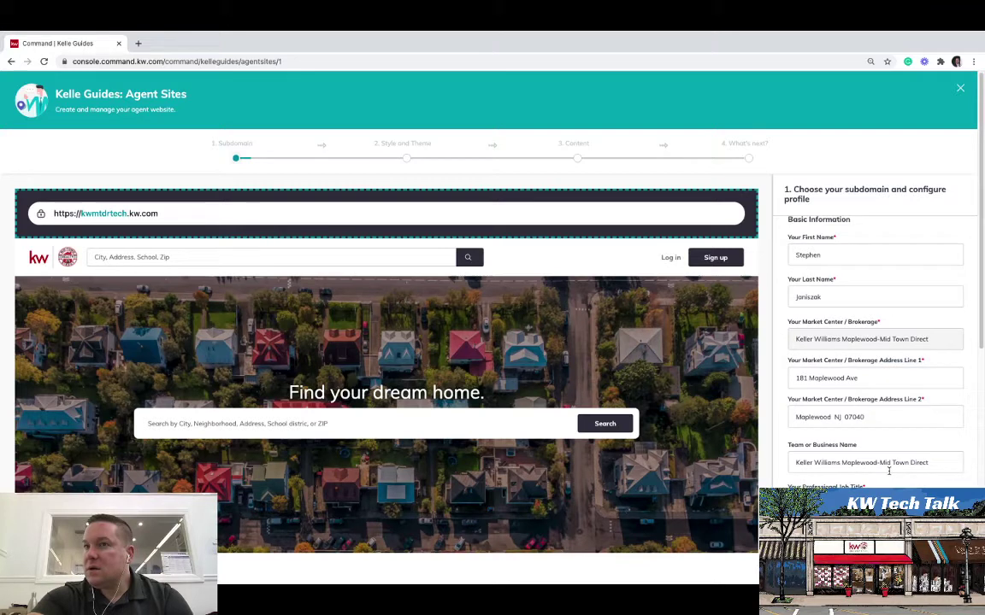
pyautogui.scroll(-2, 888, 471)
pyautogui.scroll(-5, 888, 471)
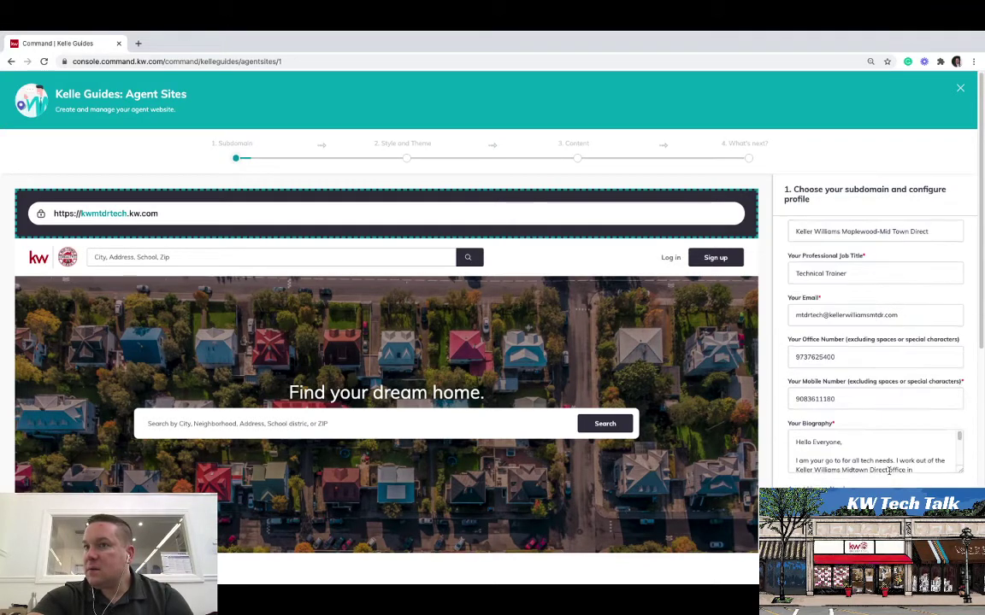
pyautogui.scroll(-6, 888, 471)
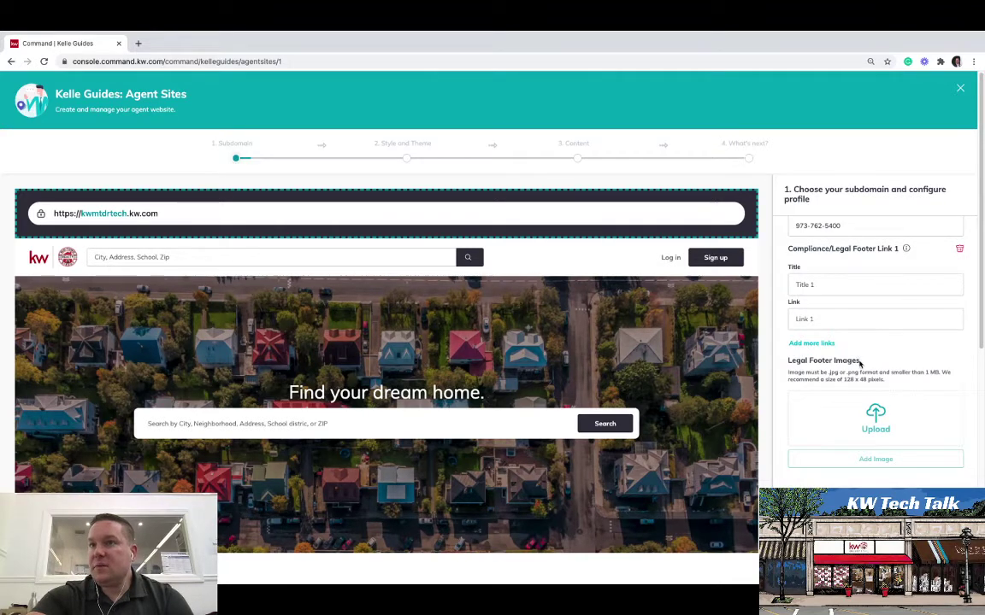
pyautogui.scroll(-4, 858, 364)
pyautogui.scroll(-1, 875, 359)
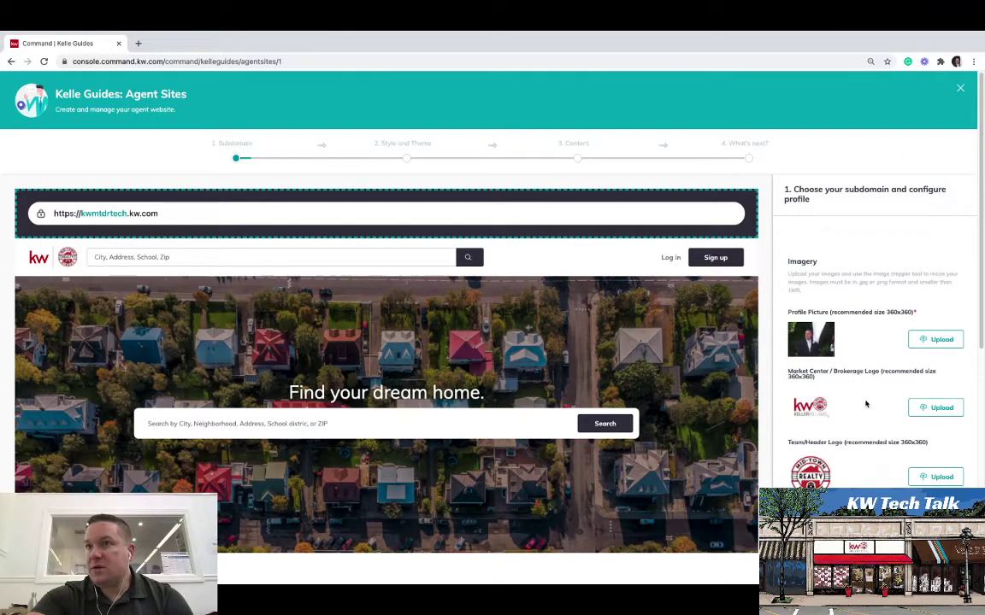
pyautogui.scroll(-1, 866, 404)
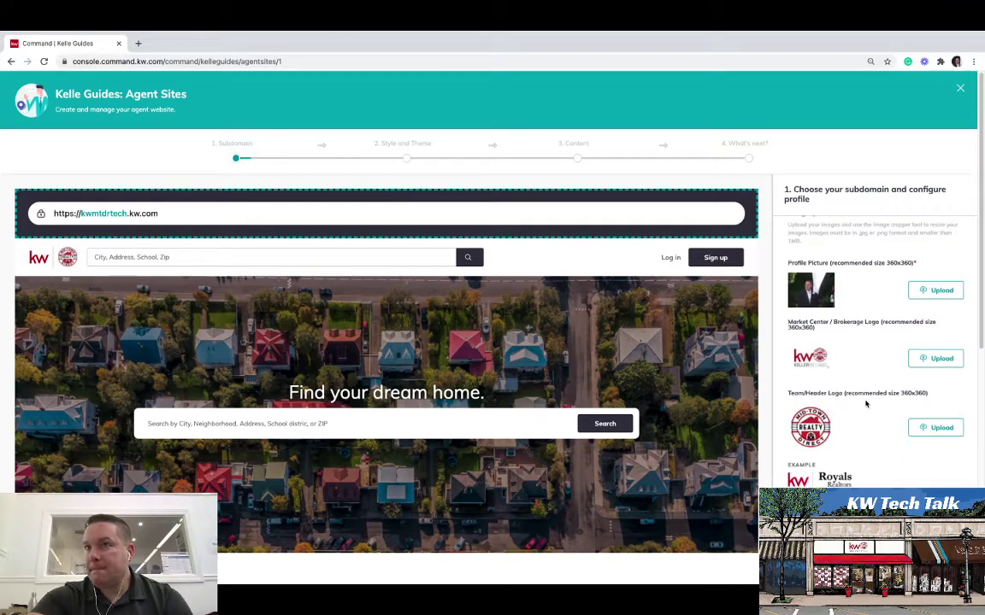
pyautogui.scroll(-5, 865, 404)
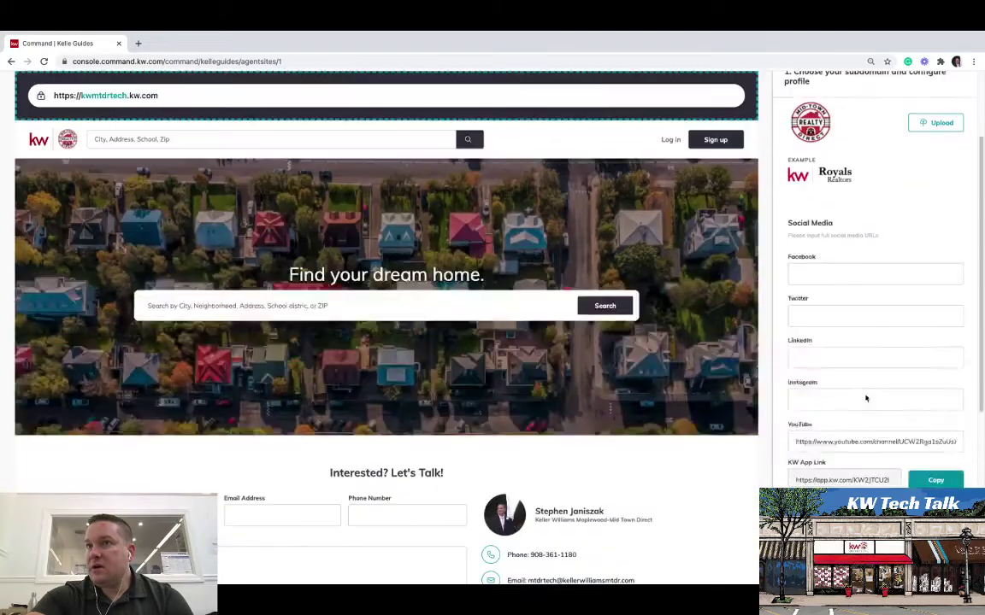
pyautogui.scroll(1, 866, 398)
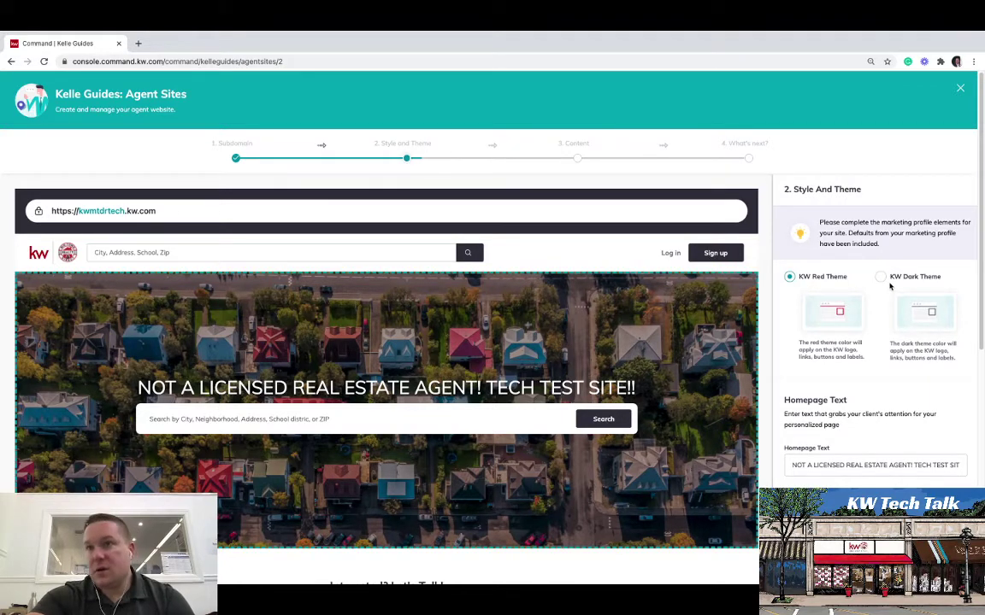
# Step: Review the theme choices, homepage text and hero image upload options for the site's style
pyautogui.scroll(-1, 886, 282)
pyautogui.scroll(-1, 870, 299)
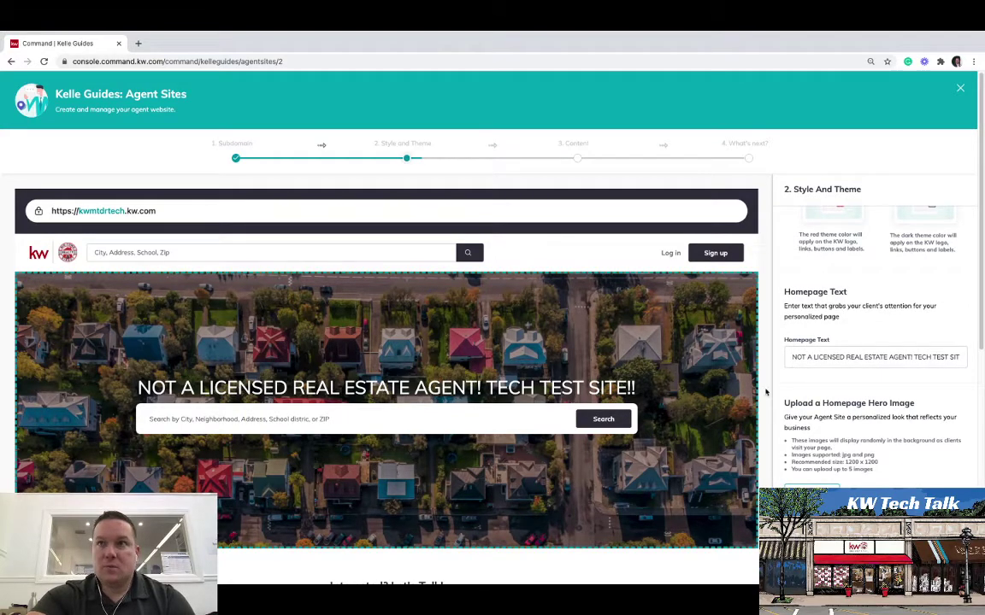
pyautogui.scroll(-2, 904, 382)
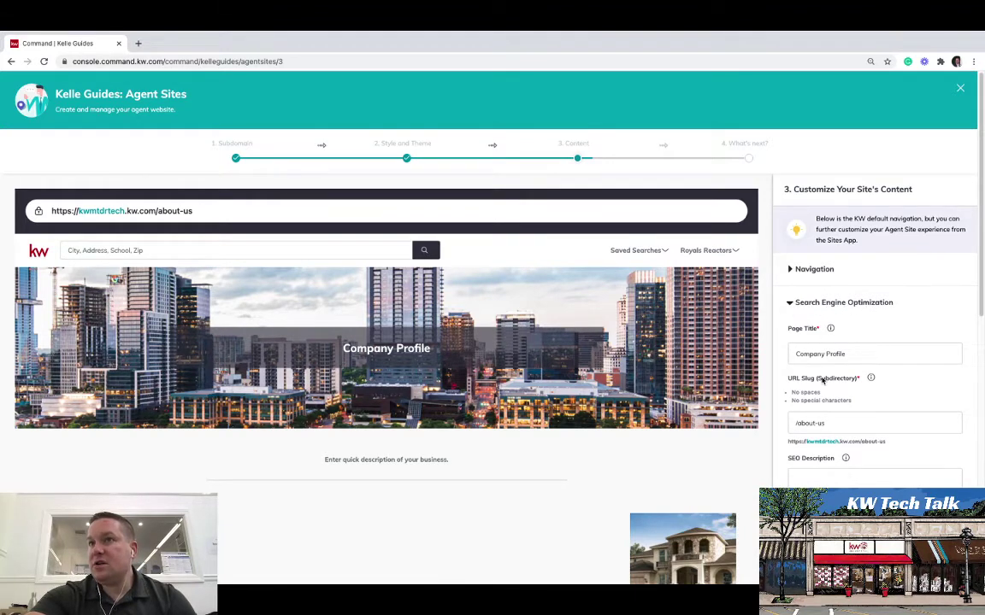
# Step: Examine the Company Profile page's content settings for header, intro paragraph, sections and footer against the page preview
pyautogui.click(791, 306)
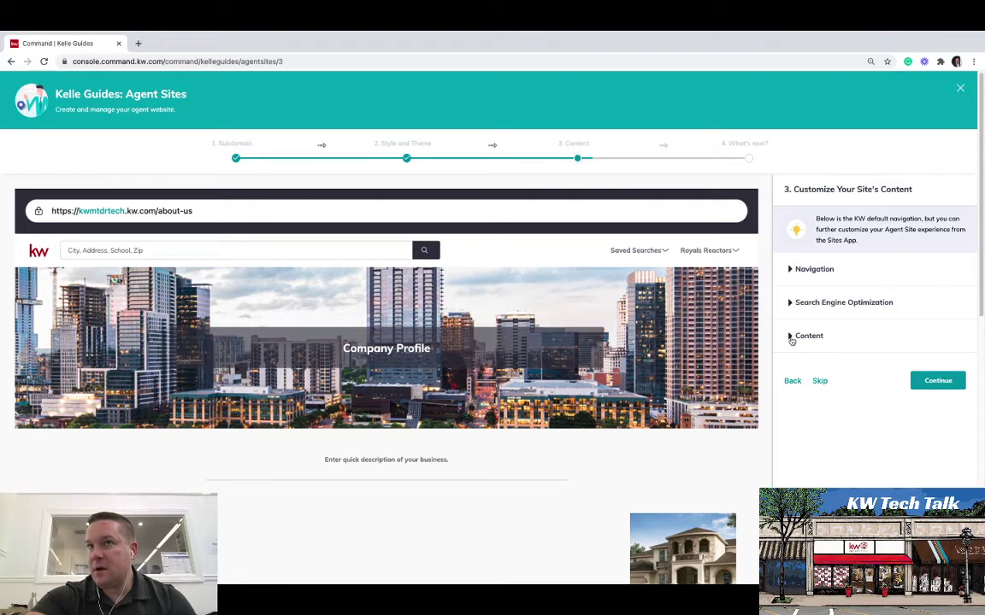
pyautogui.click(791, 339)
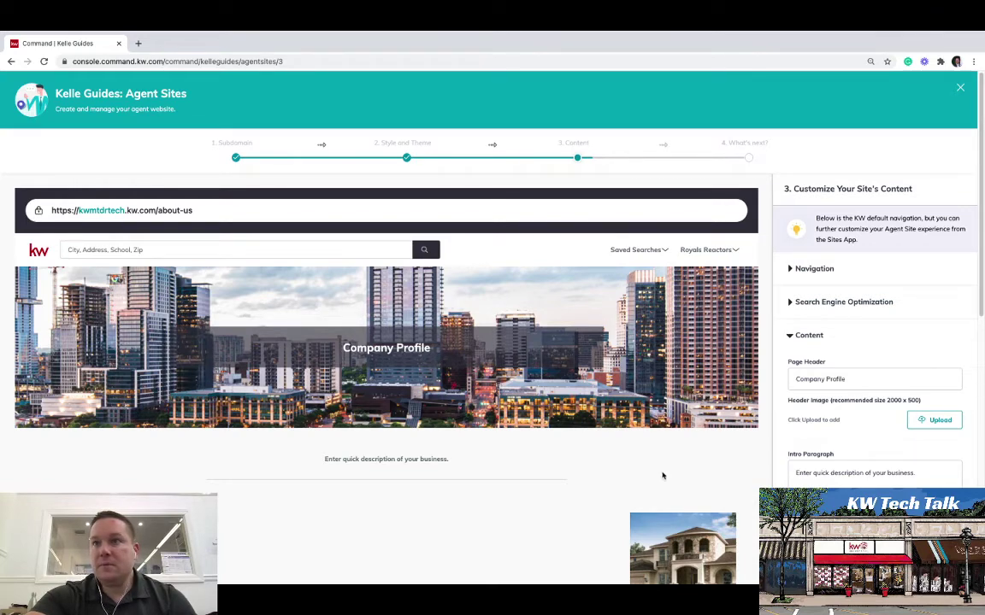
pyautogui.scroll(-2, 829, 393)
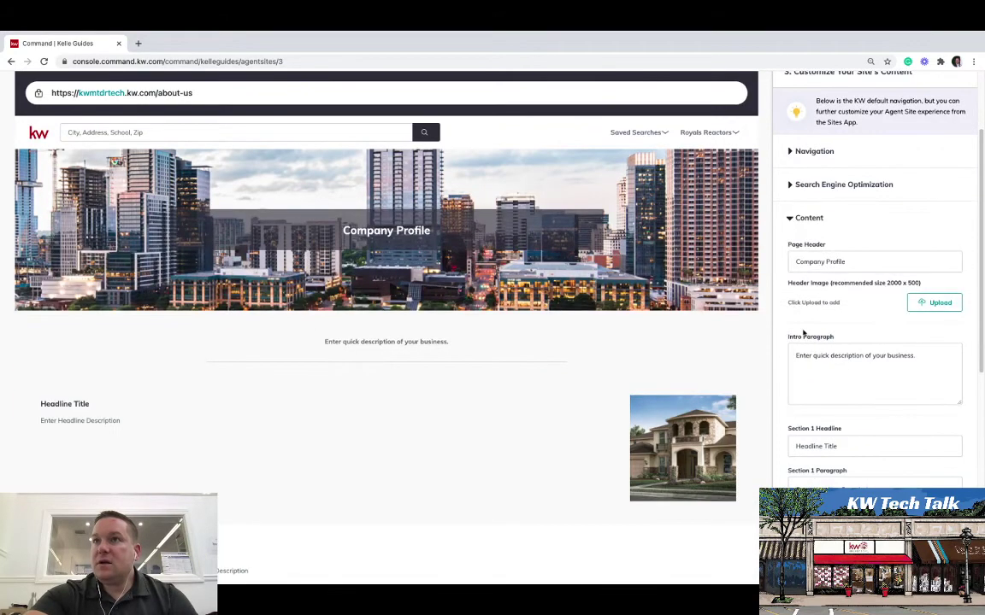
pyautogui.scroll(-2, 807, 334)
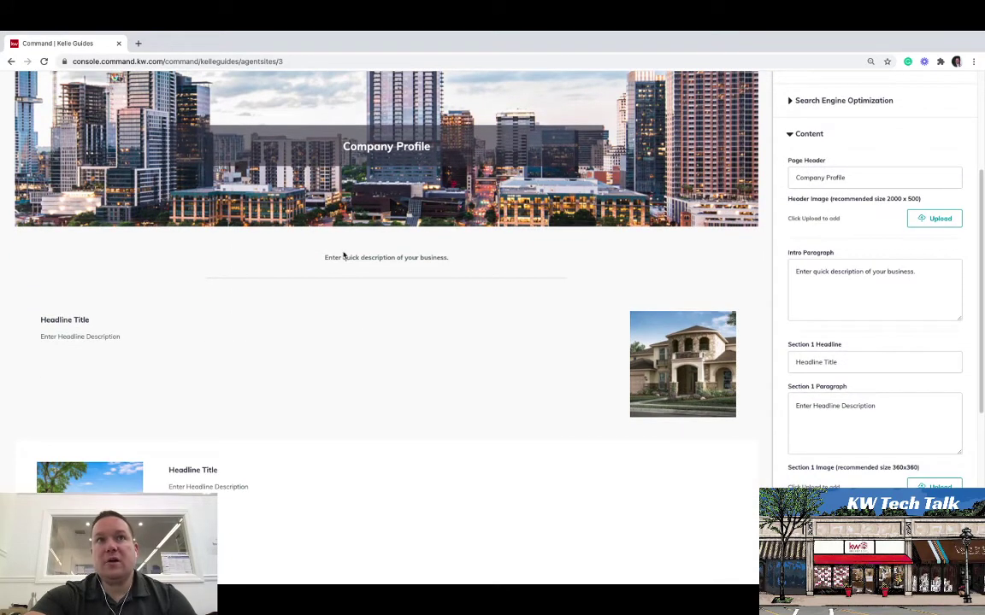
pyautogui.scroll(-2, 878, 283)
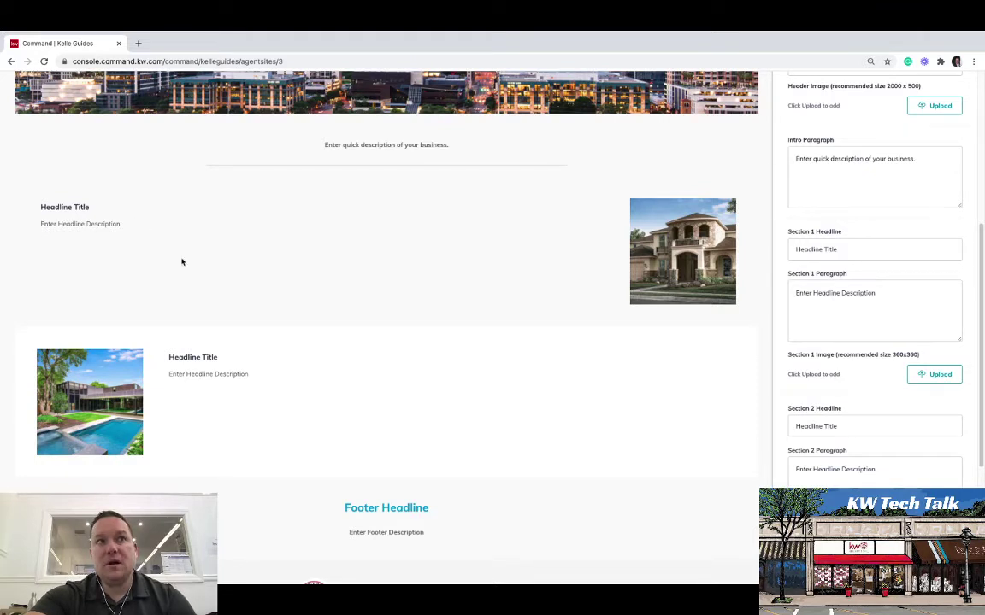
pyautogui.scroll(-2, 861, 362)
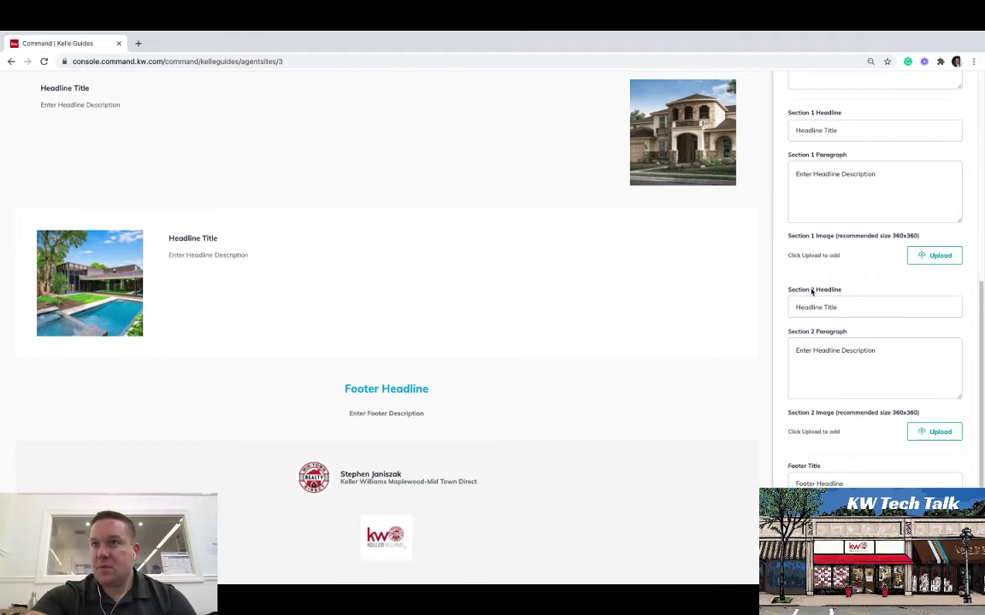
pyautogui.scroll(1, 388, 321)
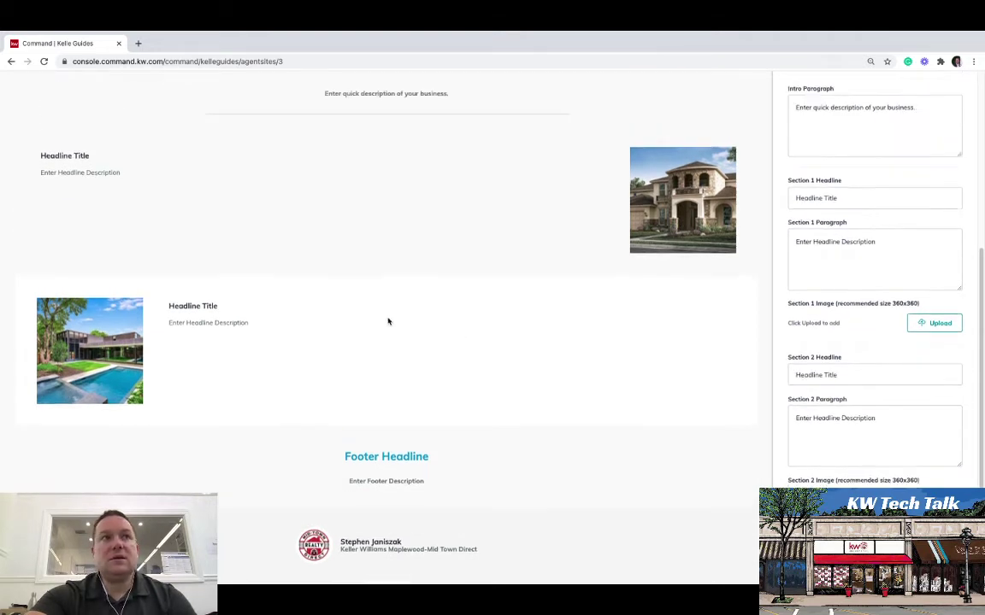
pyautogui.scroll(1, 388, 322)
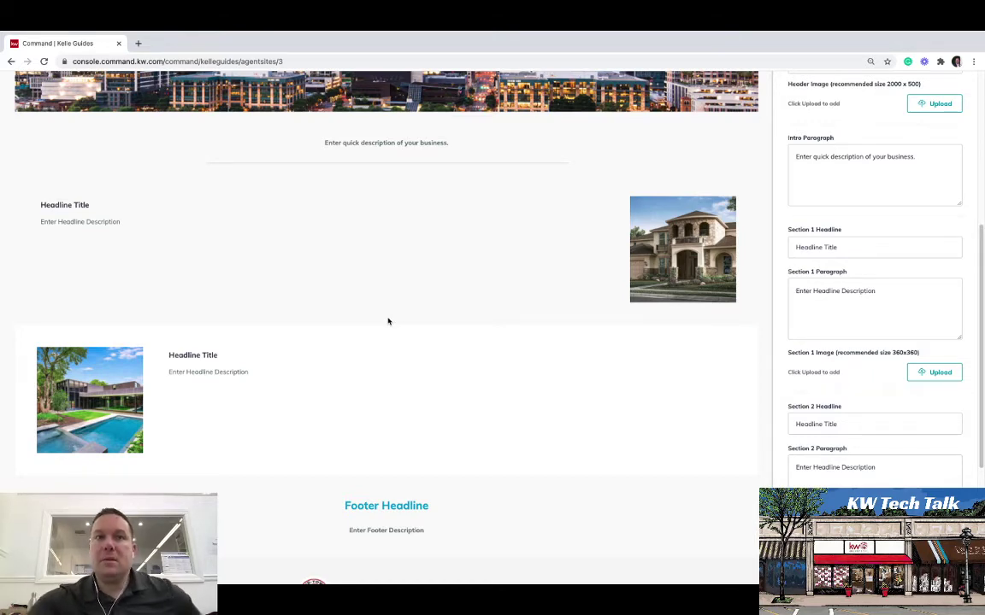
pyautogui.scroll(4, 298, 261)
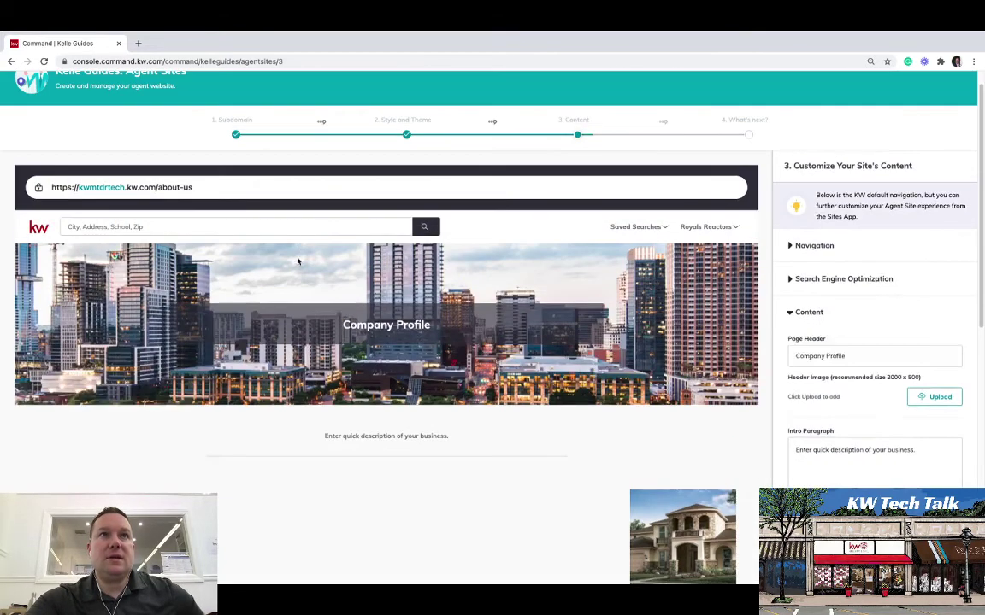
pyautogui.scroll(-3, 421, 492)
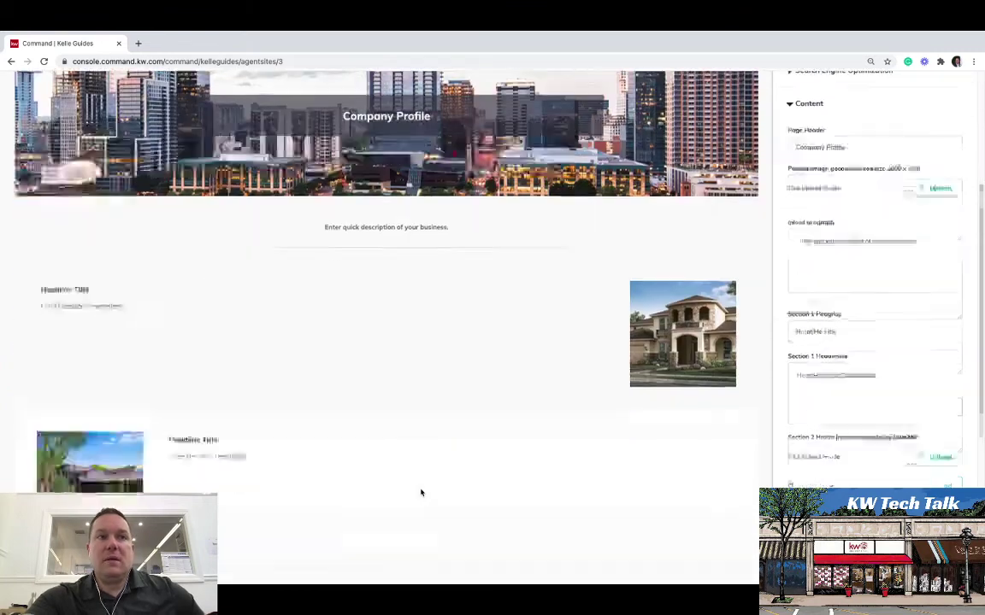
pyautogui.scroll(-2, 421, 492)
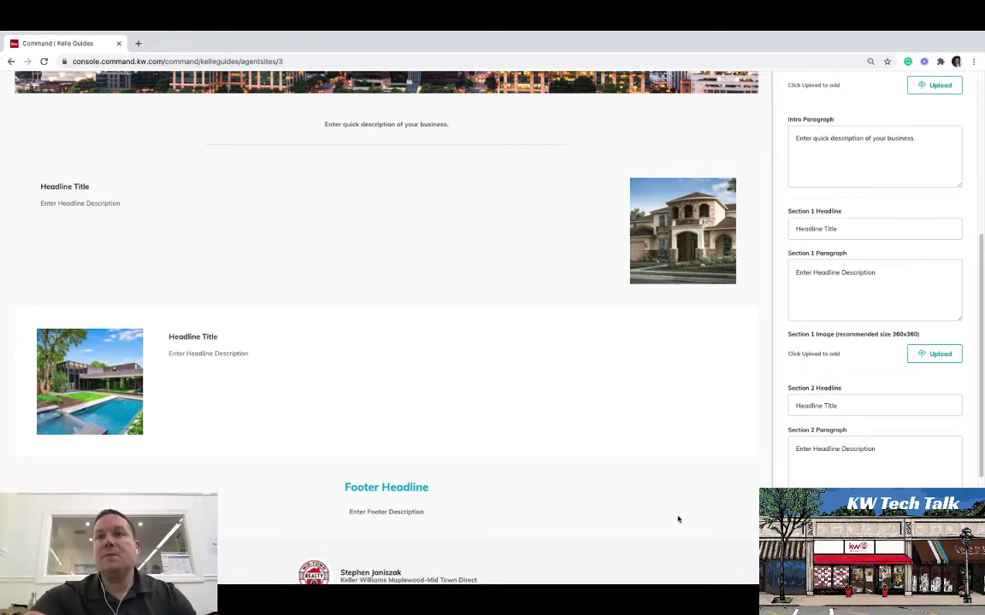
pyautogui.scroll(-2, 937, 449)
pyautogui.scroll(-1, 937, 449)
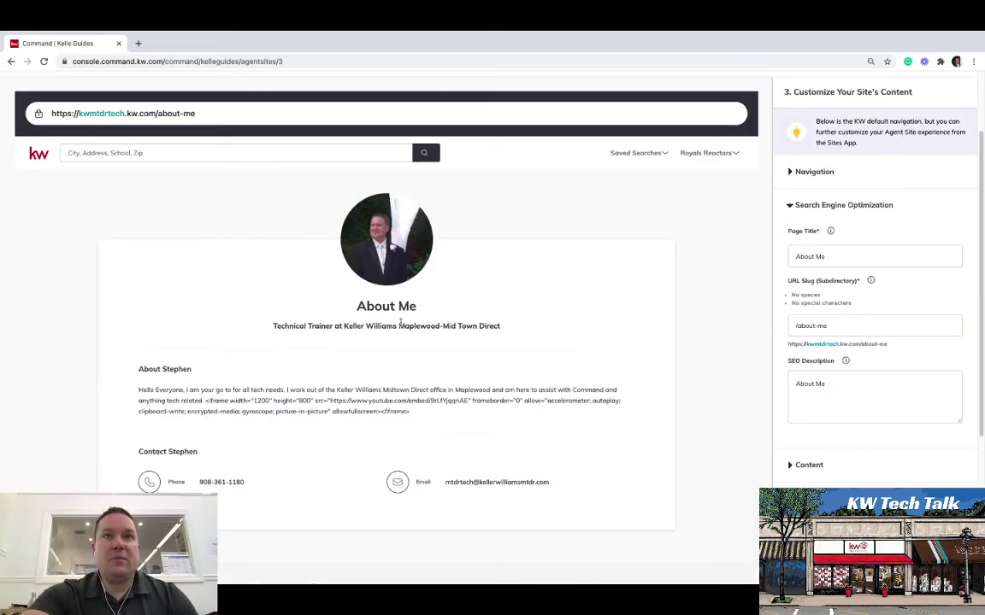
# Step: Collapse the About Me page's search engine optimization settings and expand its content fields for review
pyautogui.click(793, 207)
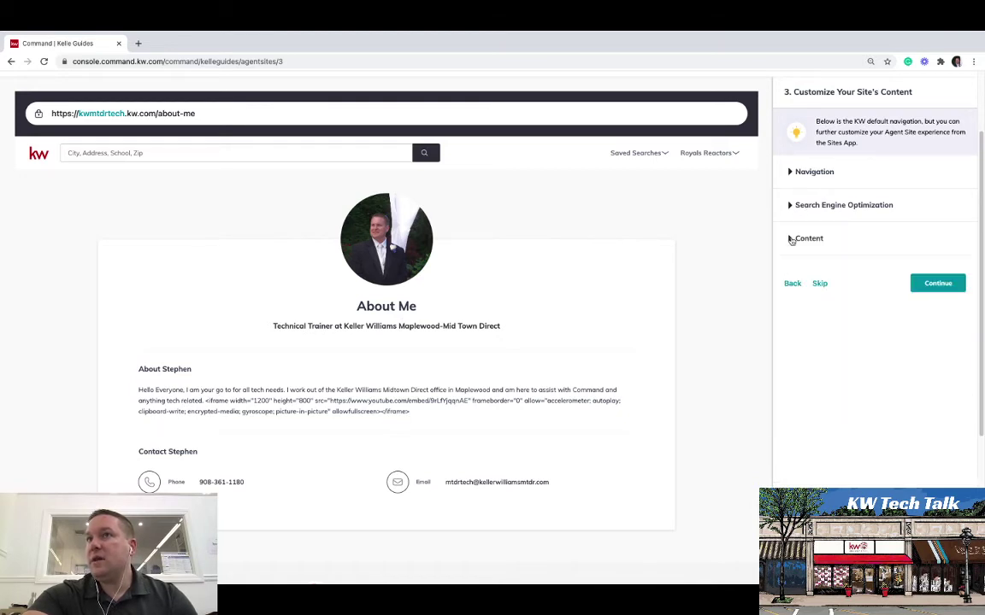
pyautogui.click(790, 240)
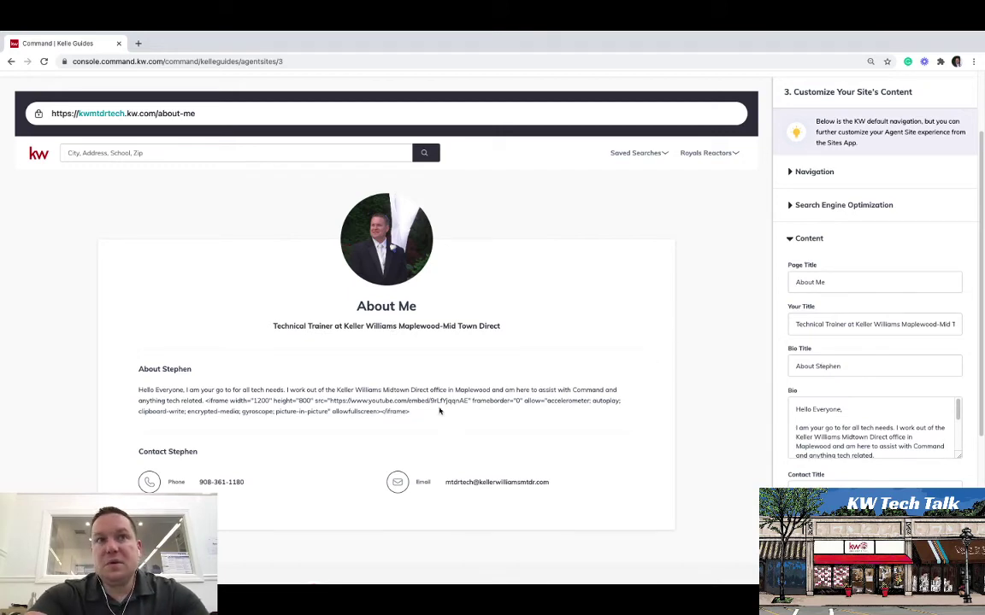
# Step: Review the About Me page's bio and contact fields, and continue to the Contact Us page
pyautogui.scroll(-3, 717, 421)
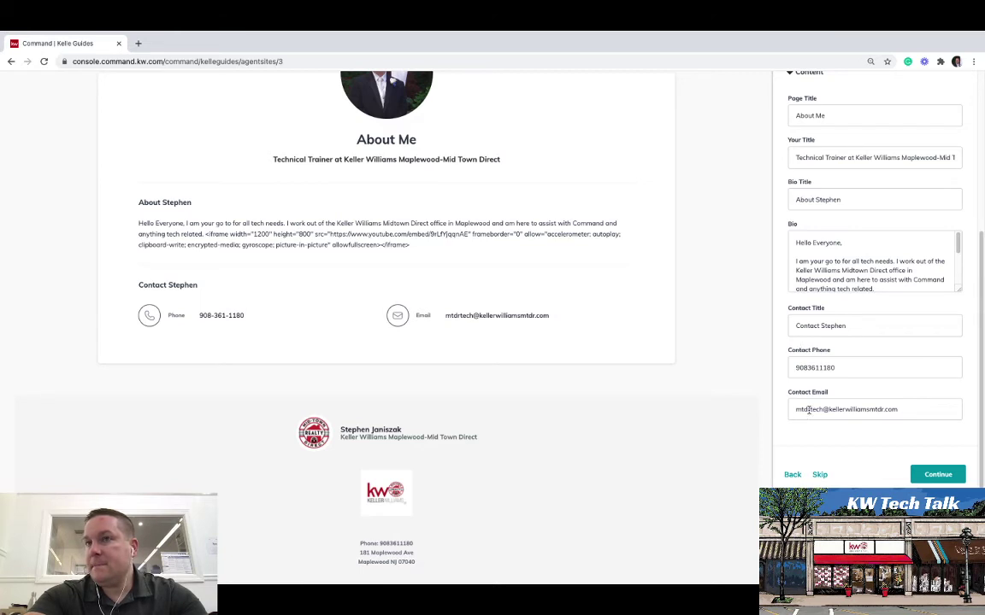
pyautogui.scroll(-2, 803, 478)
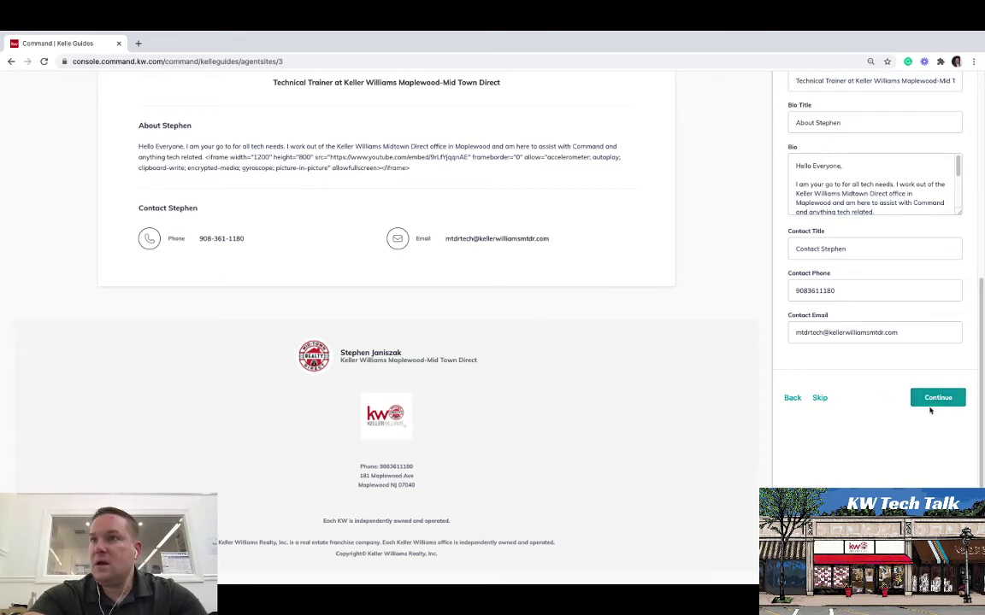
pyautogui.click(933, 402)
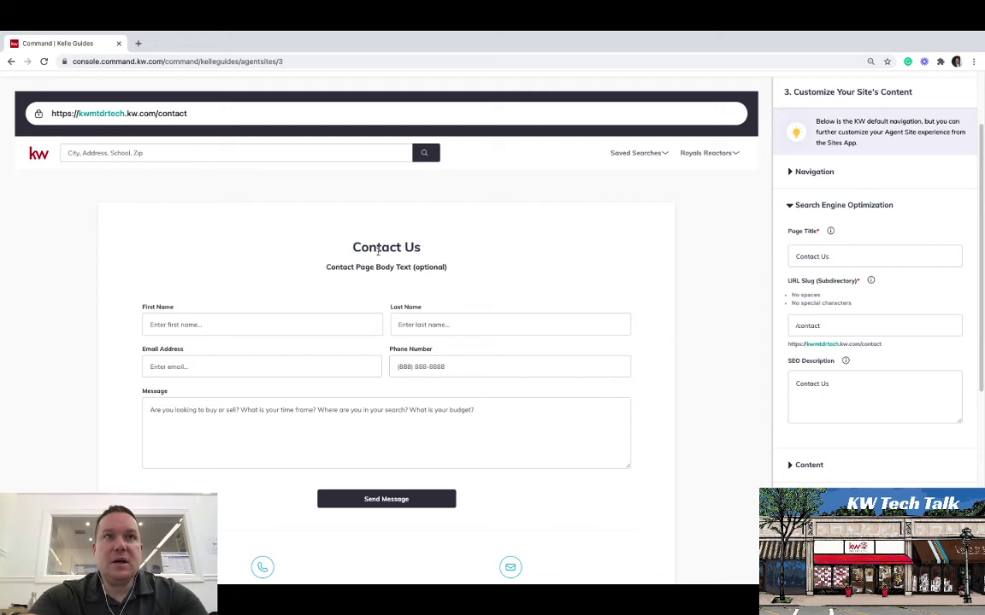
# Step: Review the Contact Us page's header, intro paragraph, message hint and contact details, and save the site's content
pyautogui.click(791, 207)
pyautogui.click(790, 240)
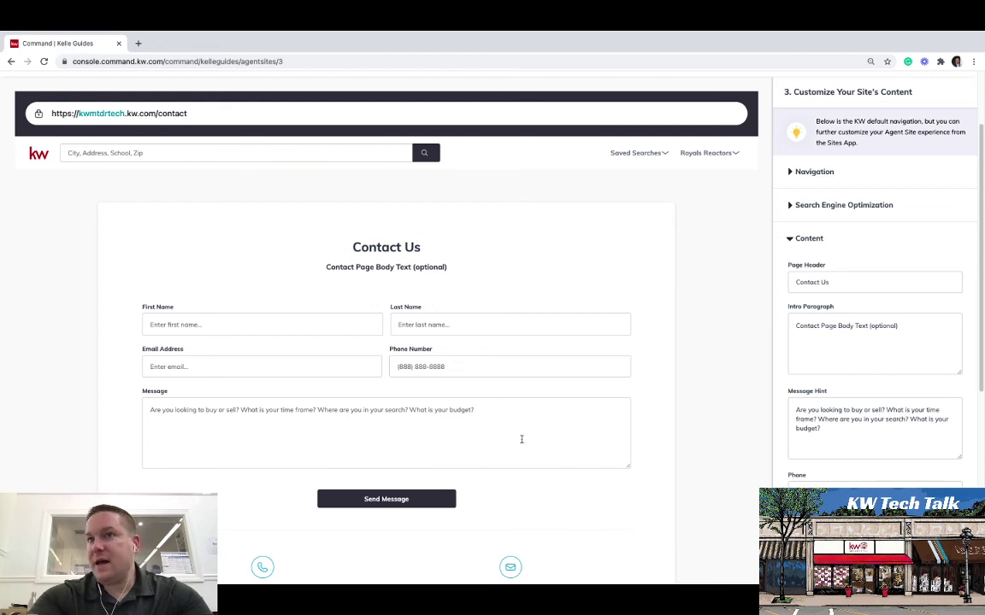
pyautogui.scroll(-1, 517, 441)
pyautogui.scroll(-2, 517, 441)
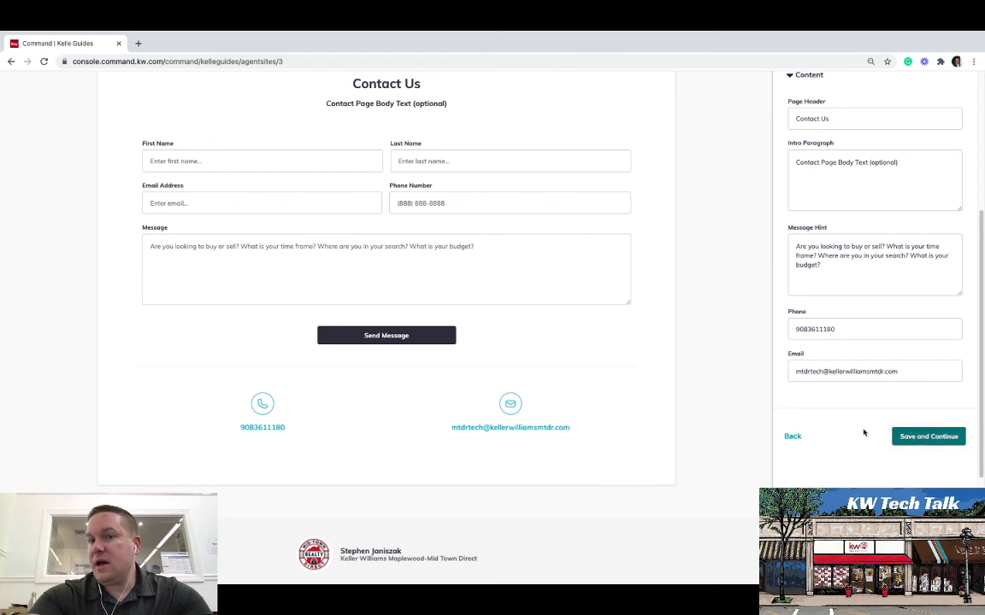
pyautogui.scroll(-1, 788, 426)
pyautogui.scroll(-1, 788, 426)
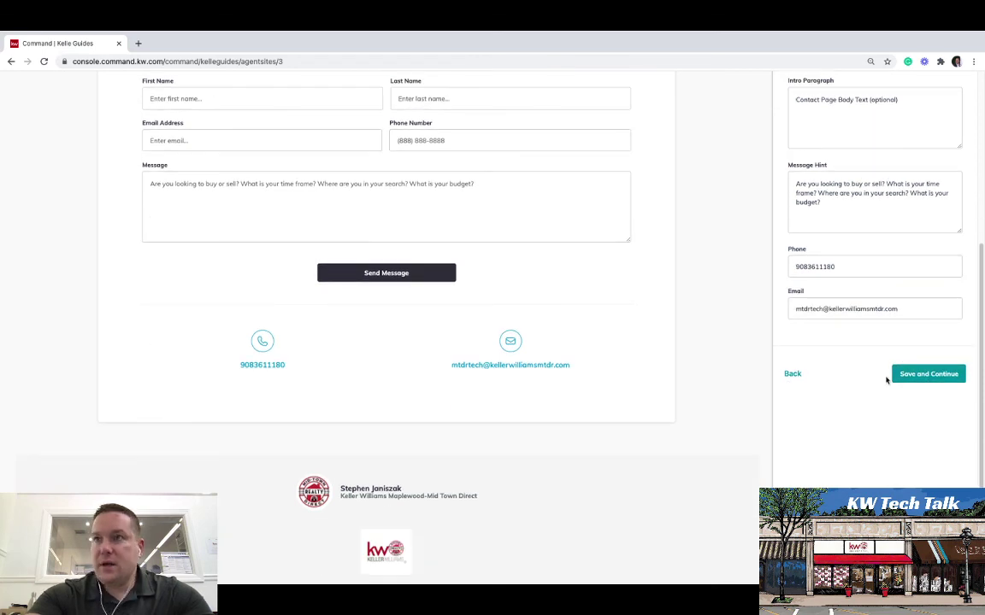
pyautogui.click(938, 378)
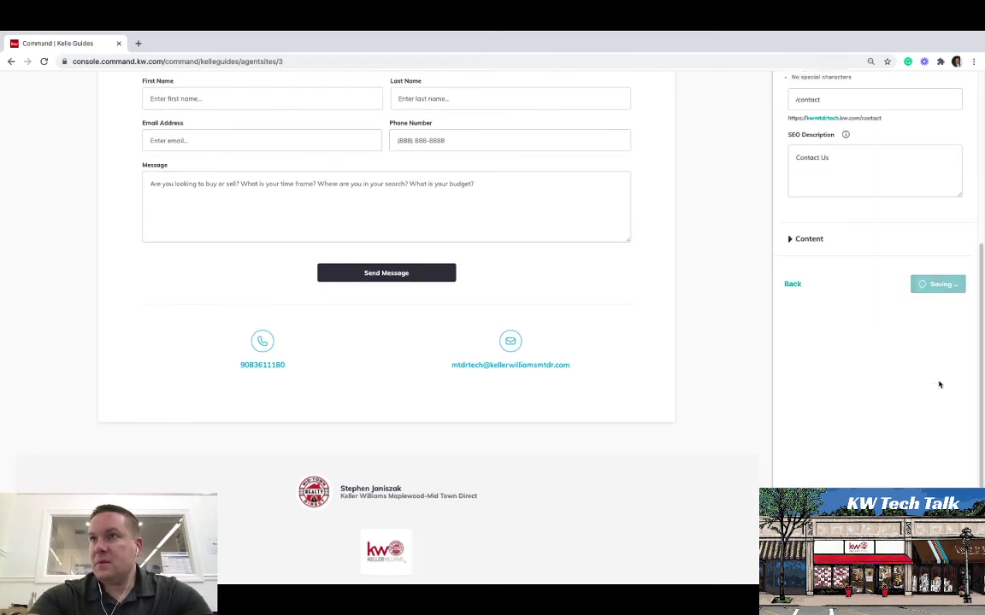